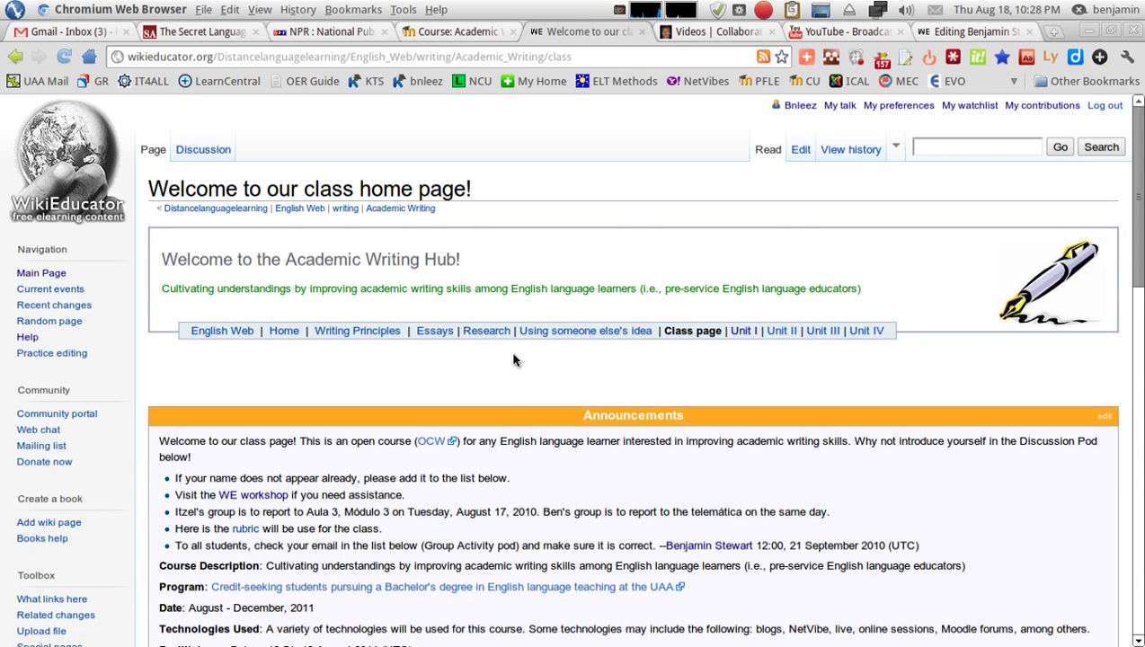
Open the Group Activity section of the class page for editing.
scroll(514, 359, down, 8)
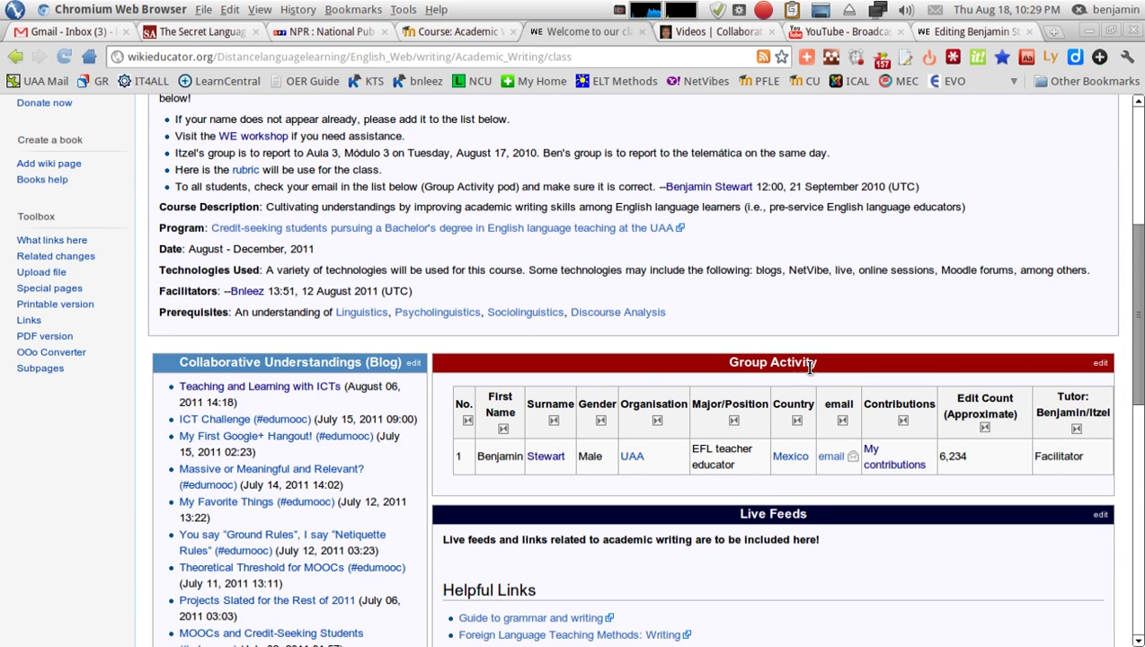
click(1100, 366)
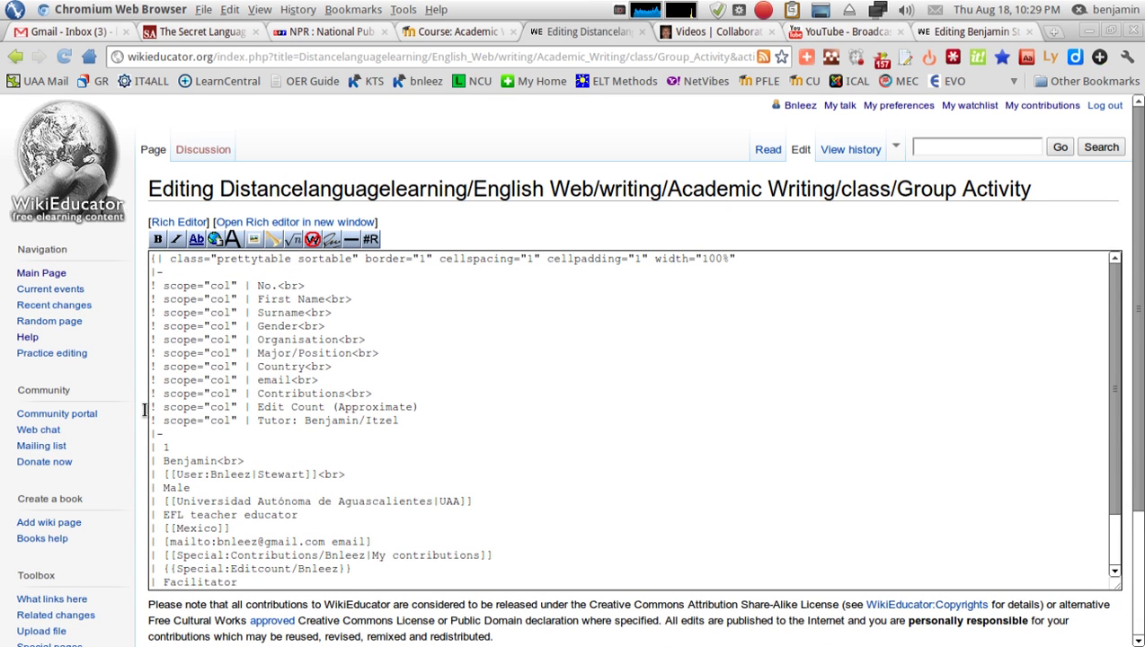
Duplicate the first participant's entry in the table wikitext, including its row separator, directly below the original.
scroll(344, 397, down, 1)
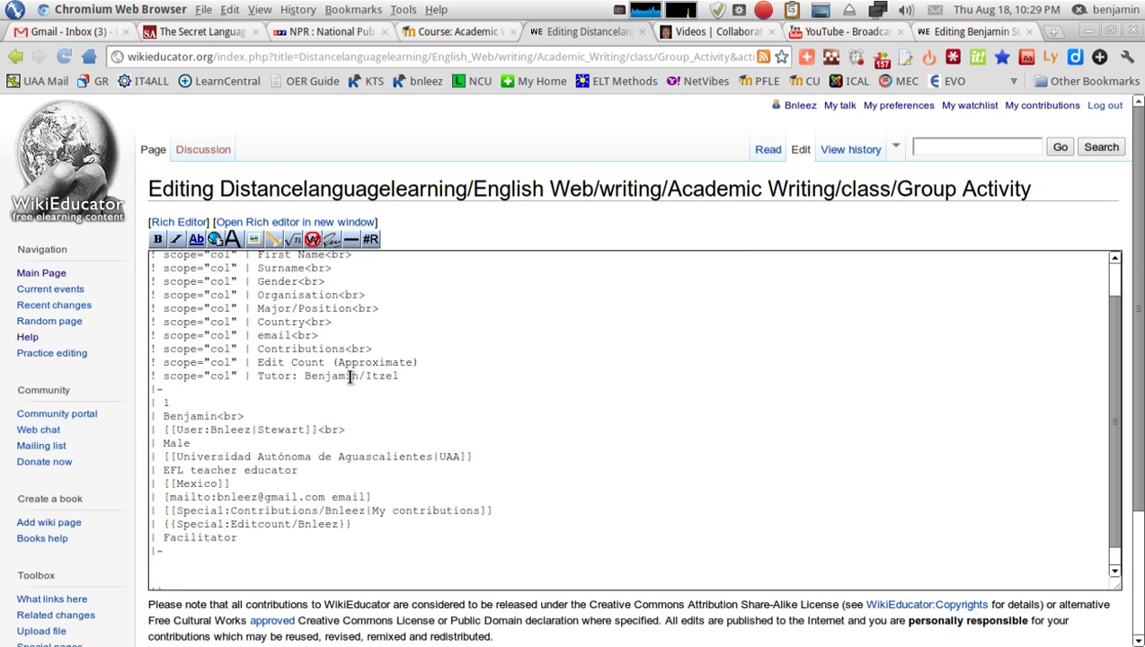
scroll(351, 379, down, 1)
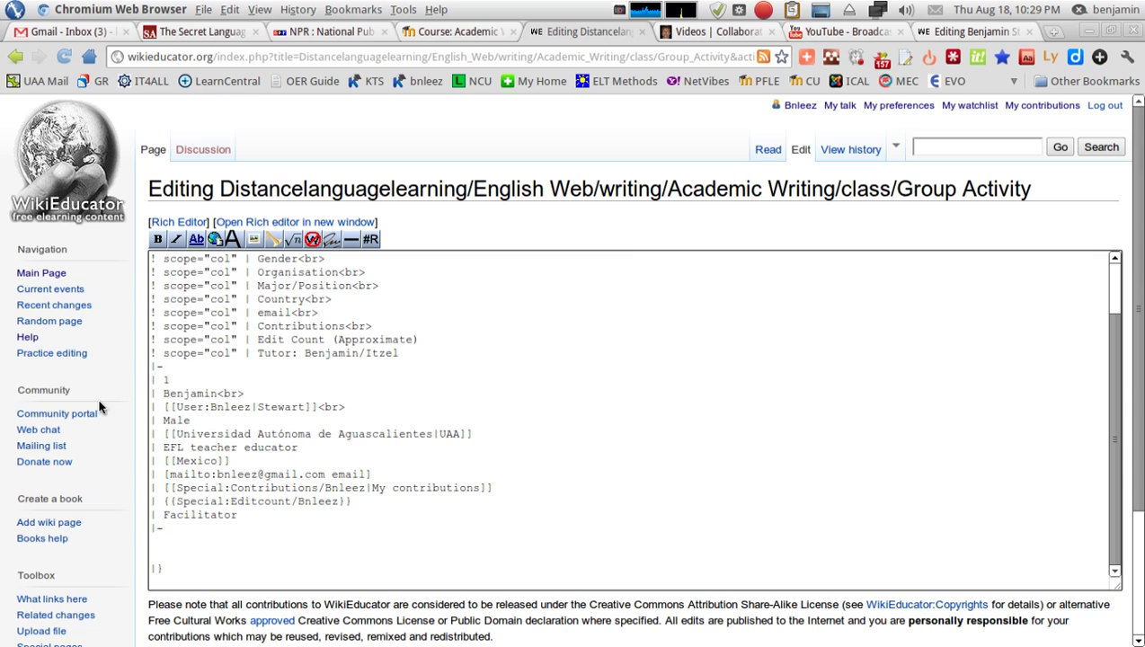
key(shift+Down)
key(shift+Down)
key(shift+Down)
key(shift+Down)
key(shift+Down)
key(shift+Down)
key(shift+Down)
key(shift+Down)
key(shift+Down)
key(shift+Down)
key(shift+Down)
key(shift+Down)
key(ctrl+c)
key(Right)
key(ctrl+v)
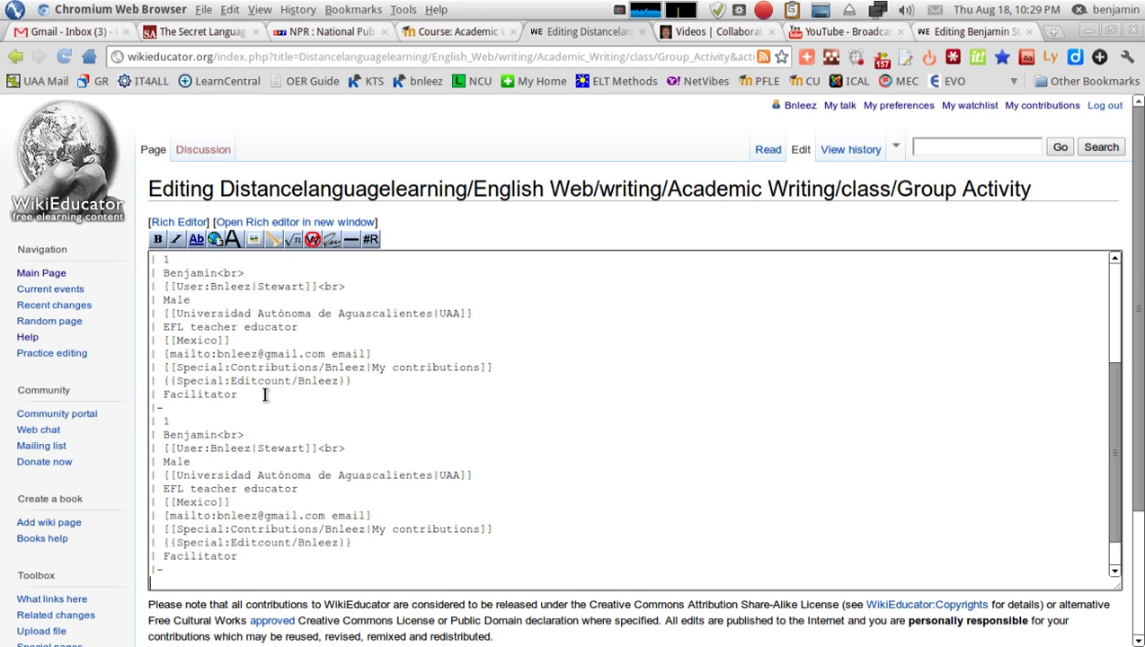
Number the duplicated entry 2 and replace its first name with the new participant's first name.
click(169, 420)
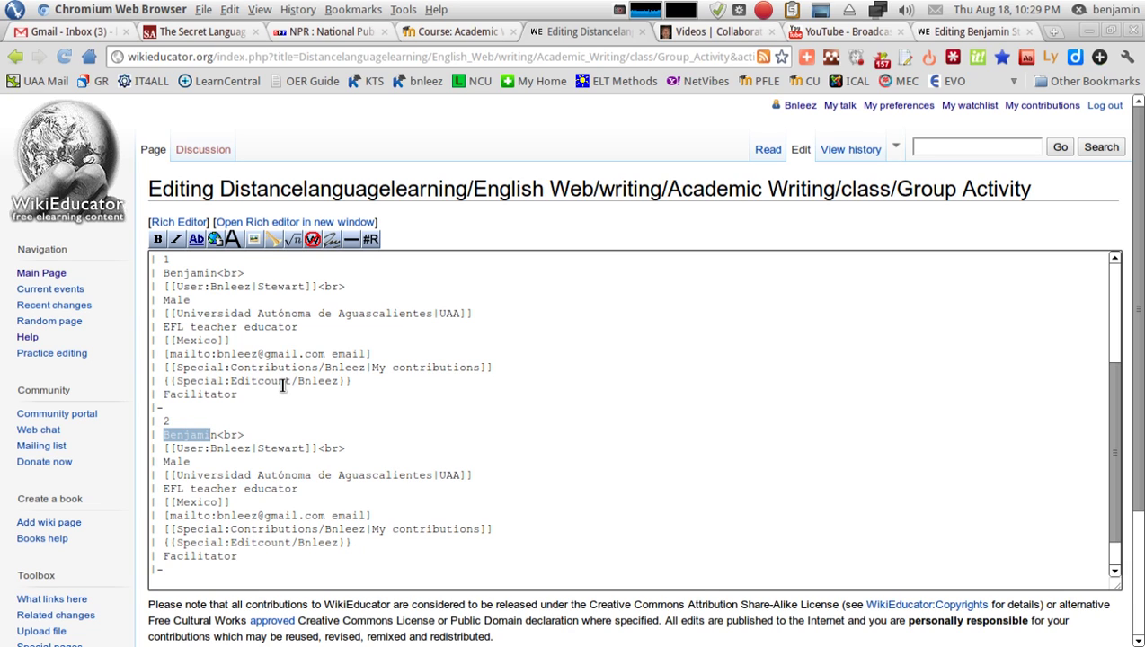
key(Left)
key(Right)
text(Tom)
key(Delete)
key(Delete)
key(Delete)
key(Delete)
key(Delete)
key(Delete)
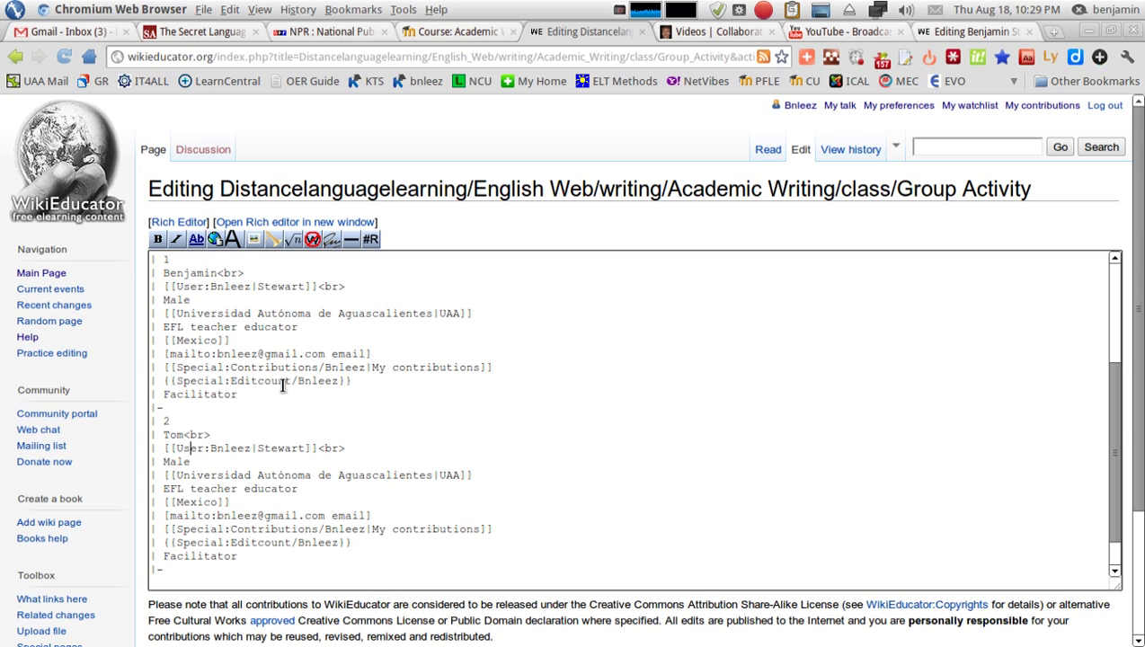
key(Down)
Look up the user-page title in your own user page's web address, and return to the Group Activity edit.
click(956, 34)
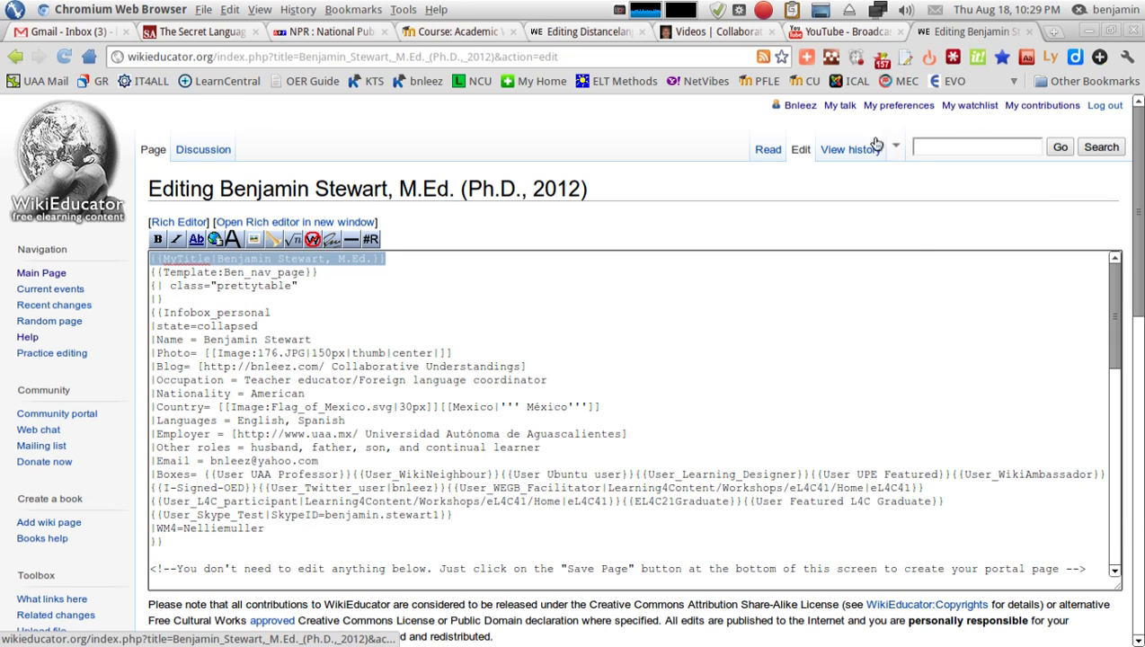
click(800, 107)
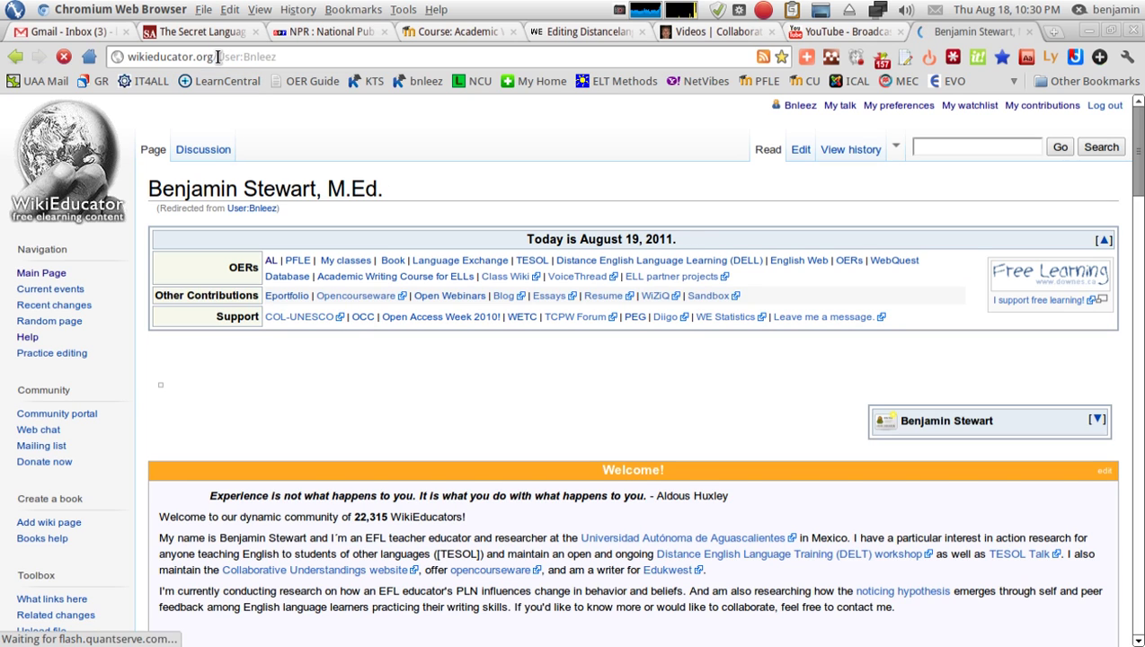
drag(217, 56, 279, 56)
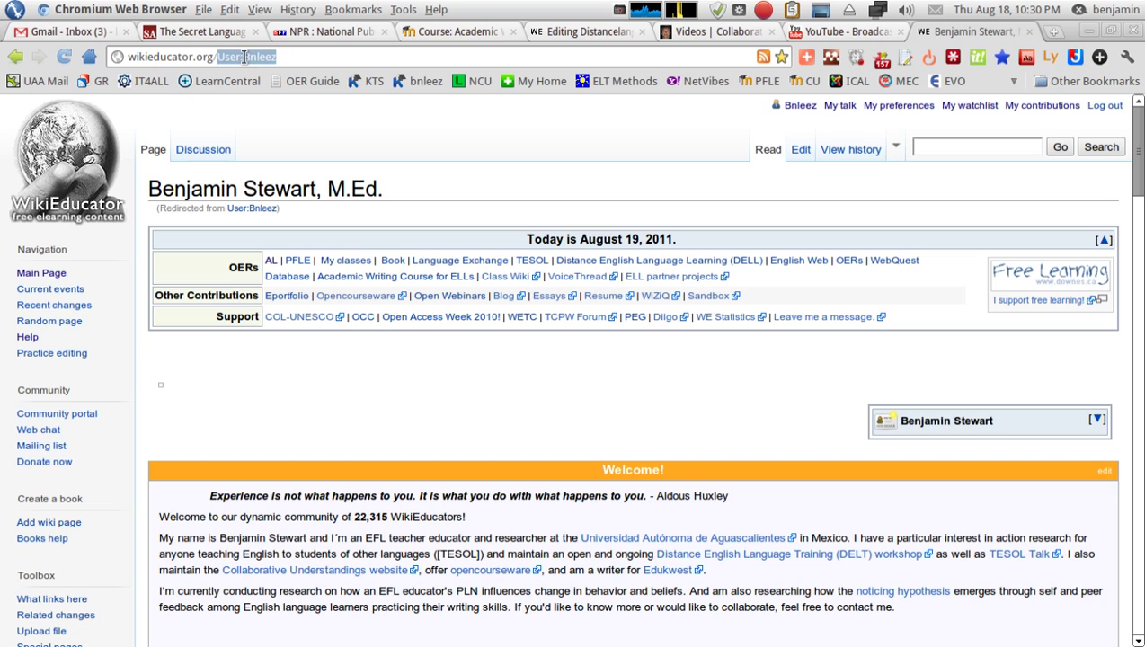
click(289, 56)
drag(218, 56, 278, 56)
click(577, 34)
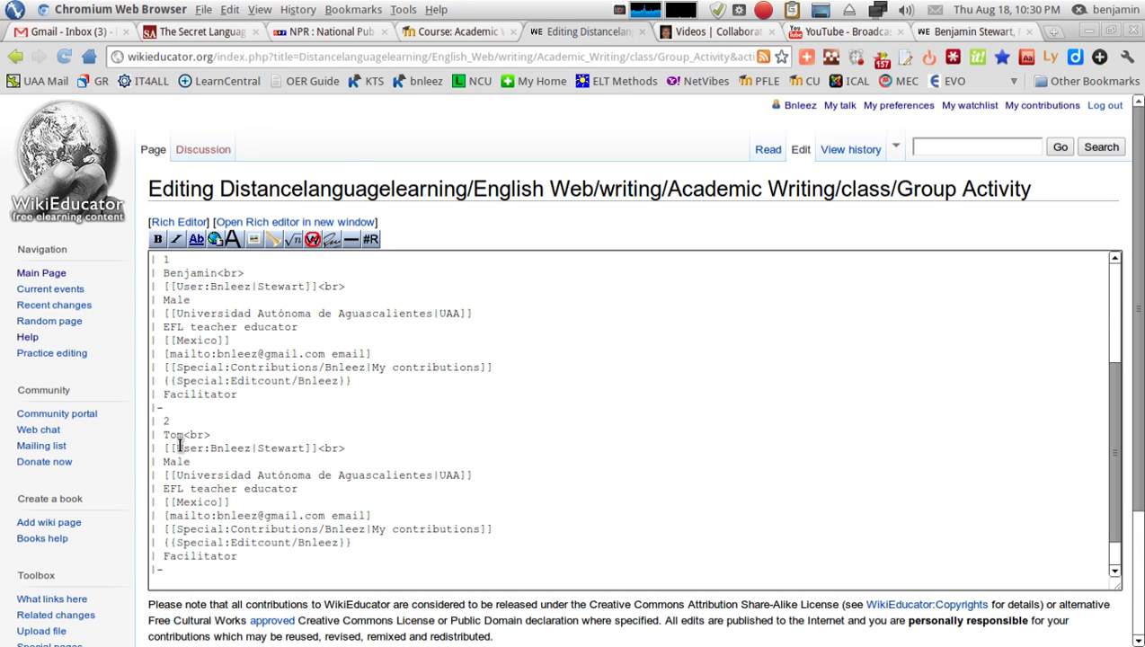
Examine the user-page link, surname, gender, major/position and country lines of entry 2.
drag(177, 447, 252, 448)
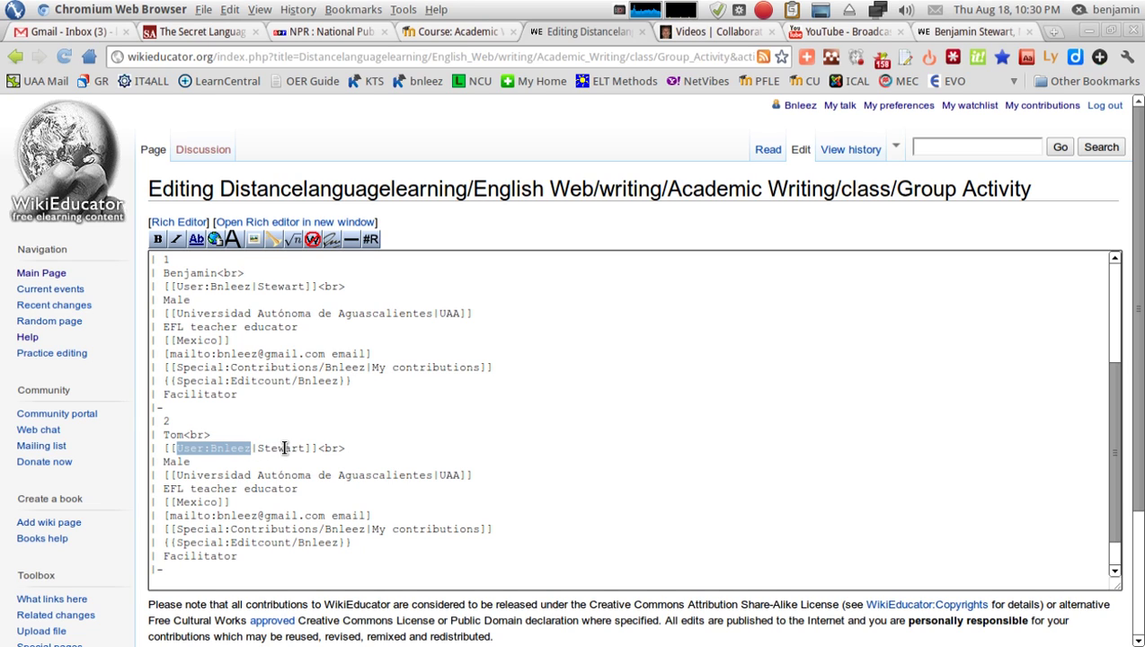
click(257, 448)
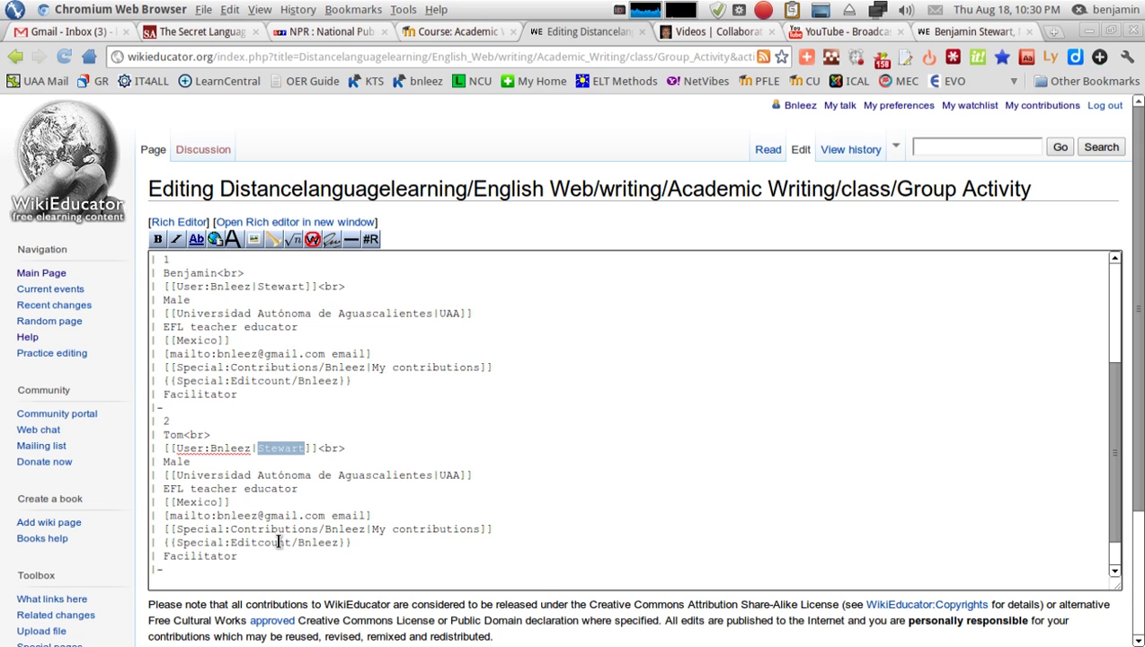
key(Right)
key(Right)
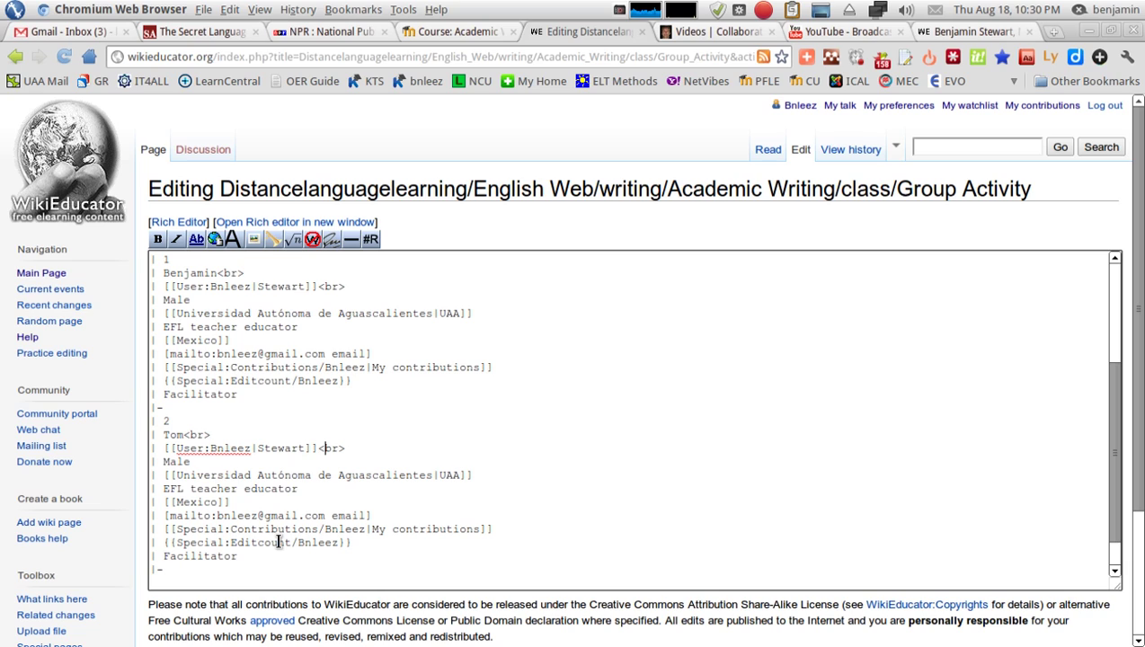
click(167, 460)
drag(164, 490, 303, 491)
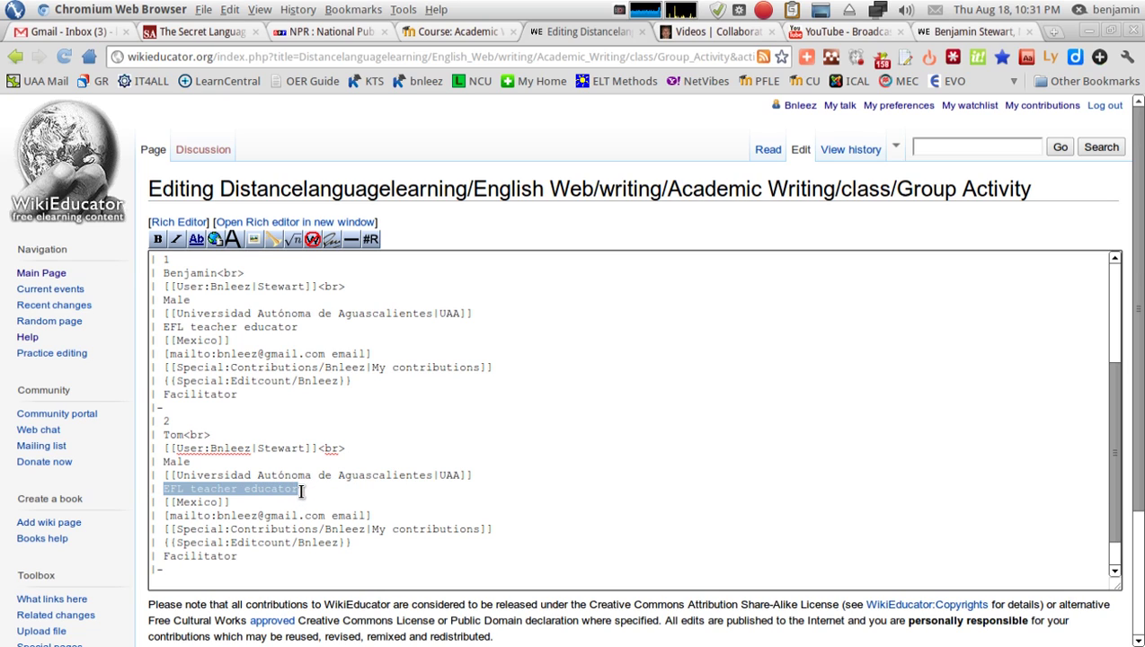
click(177, 498)
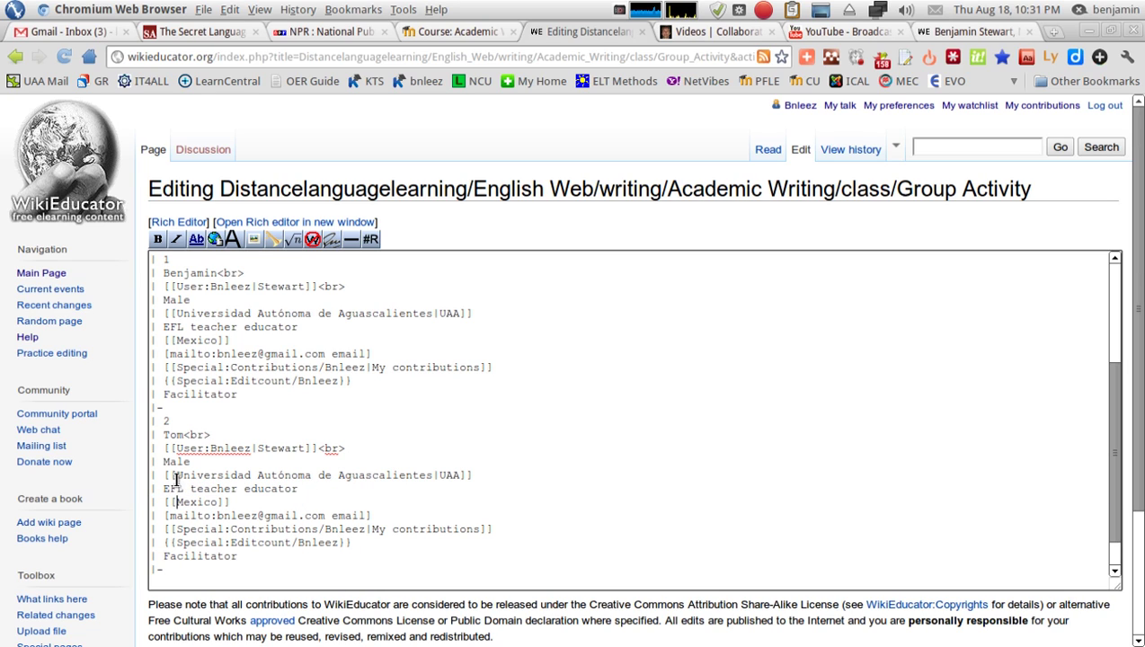
Examine the address and the link label in entry 2's email line.
click(217, 515)
drag(217, 515, 318, 516)
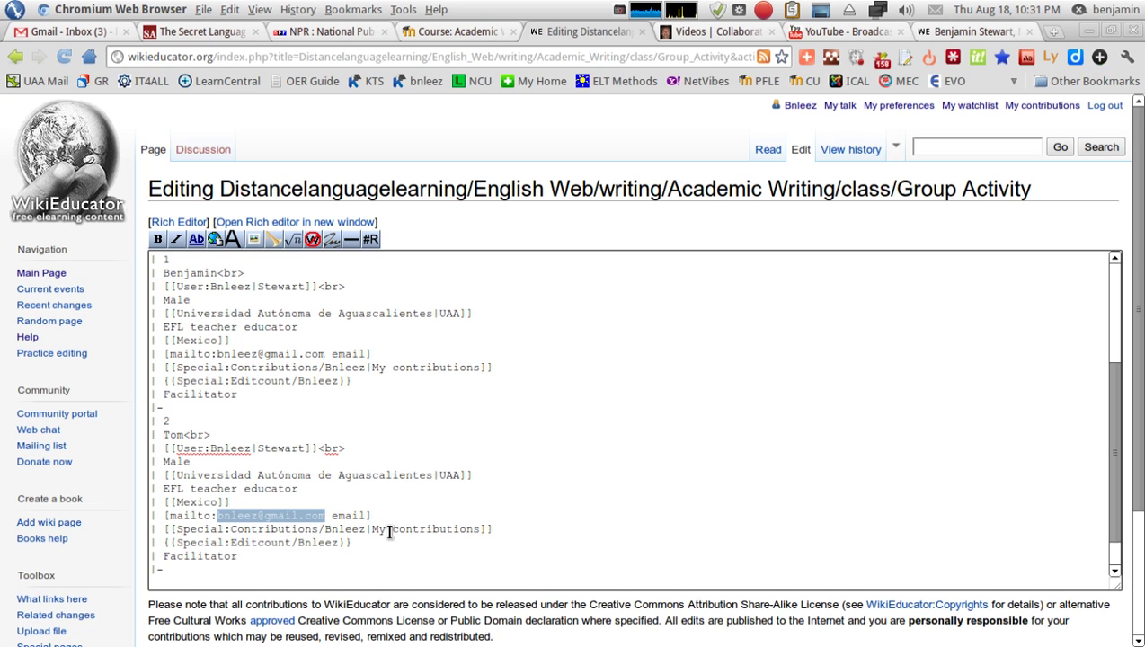
click(329, 512)
drag(331, 513, 378, 517)
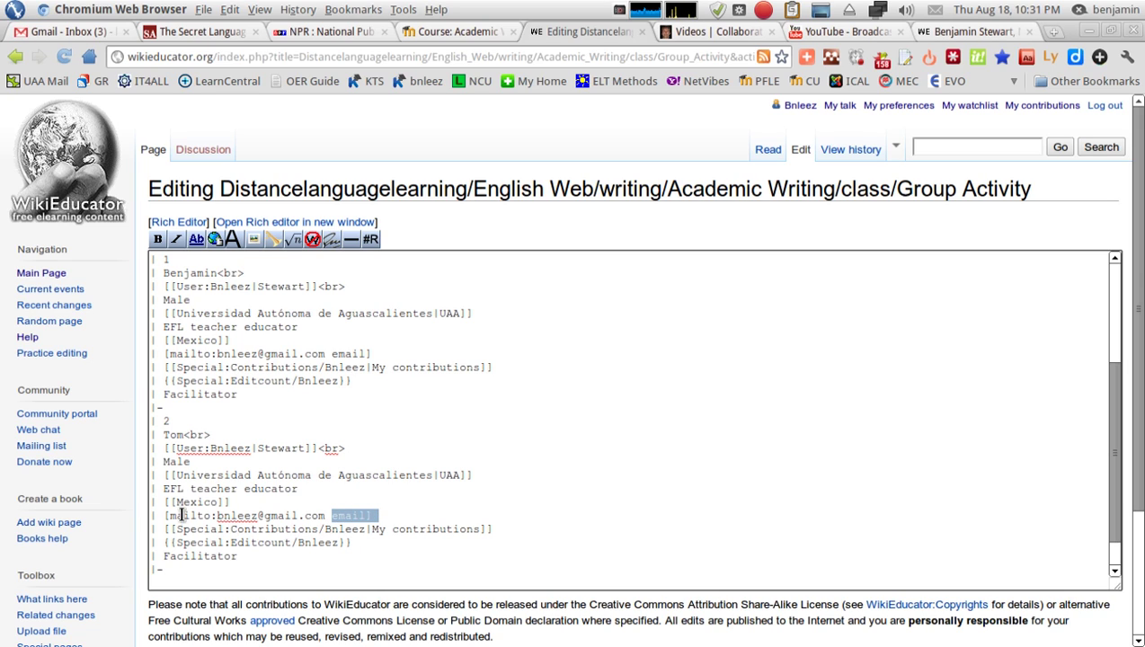
click(236, 517)
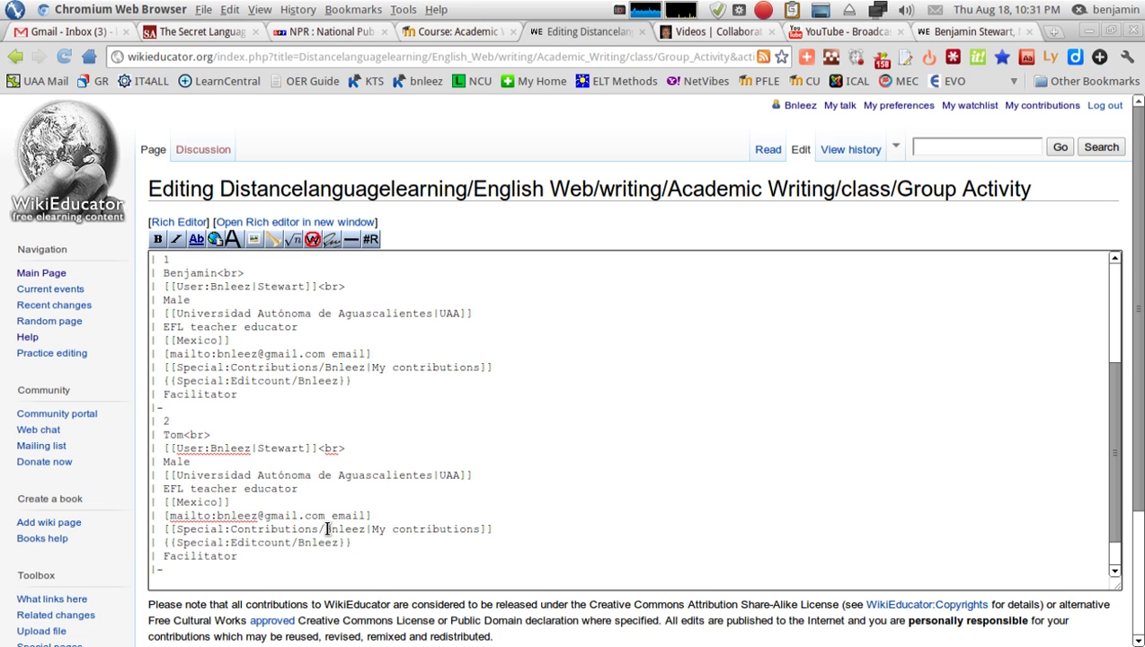
Check where the username appears in entry 2's user link, contributions and edit count lines, and check the tutor line.
drag(326, 530, 367, 530)
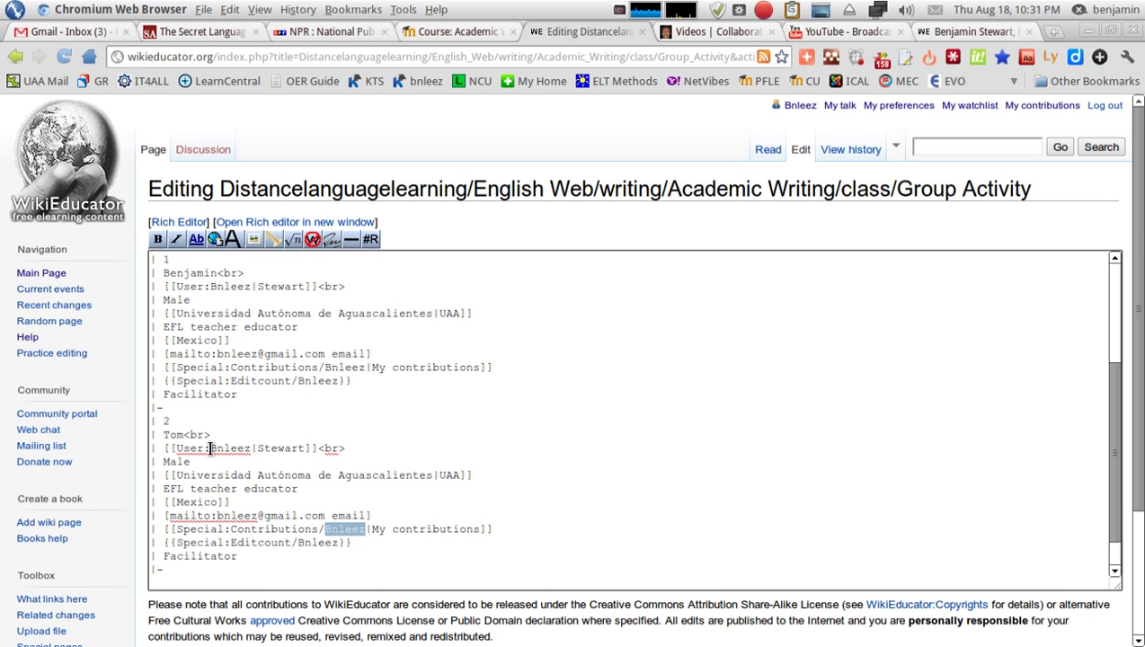
drag(212, 447, 245, 451)
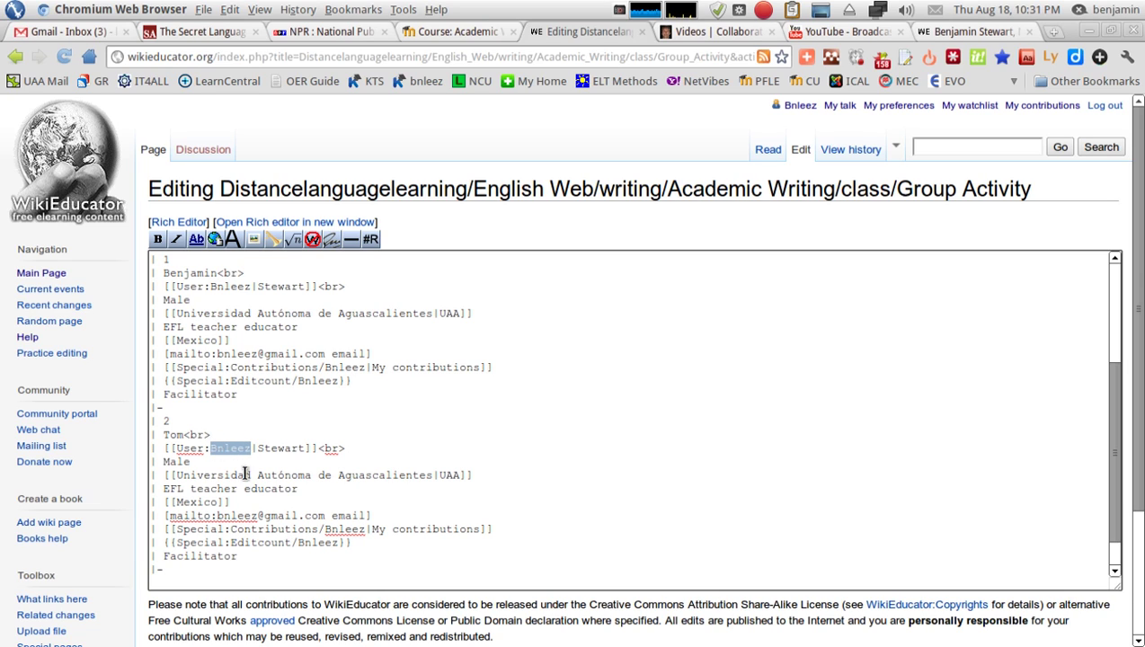
drag(325, 531, 363, 531)
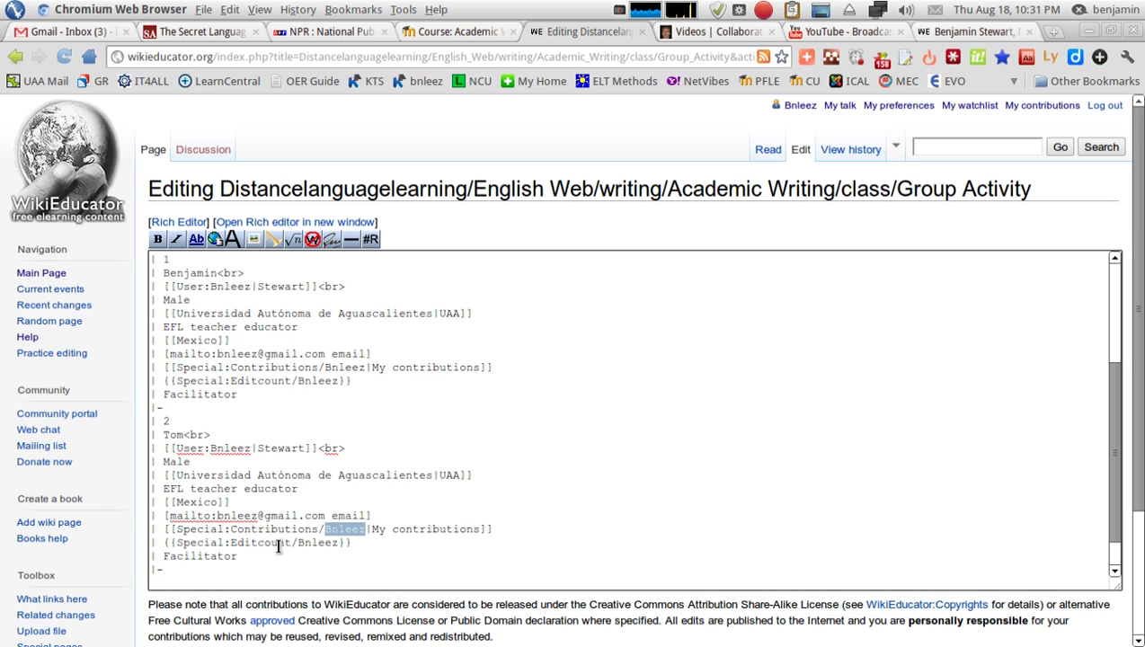
drag(298, 543, 338, 545)
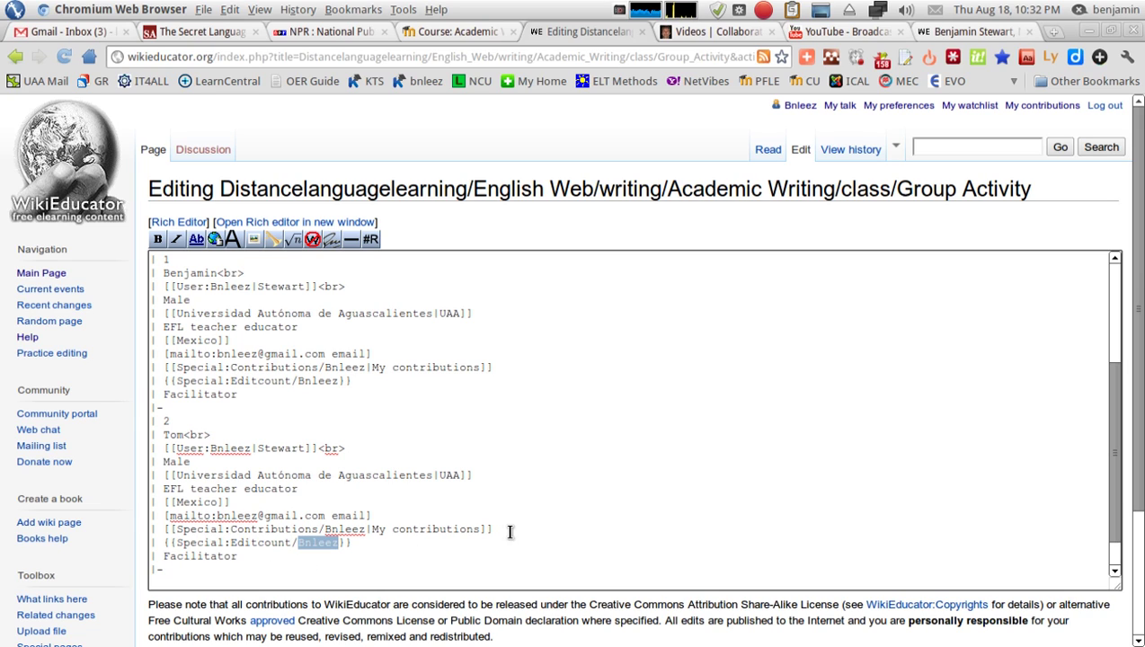
click(185, 557)
drag(163, 556, 242, 552)
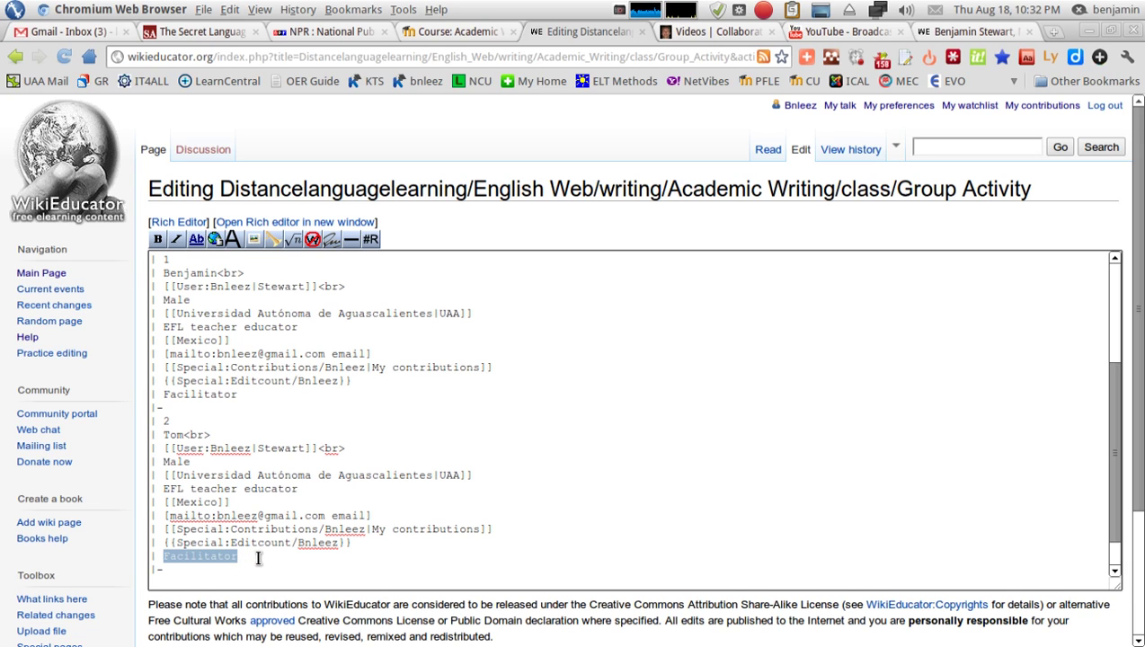
Preview the edited Group Activity table without saving it.
scroll(225, 529, down, 3)
scroll(214, 438, down, 2)
click(257, 568)
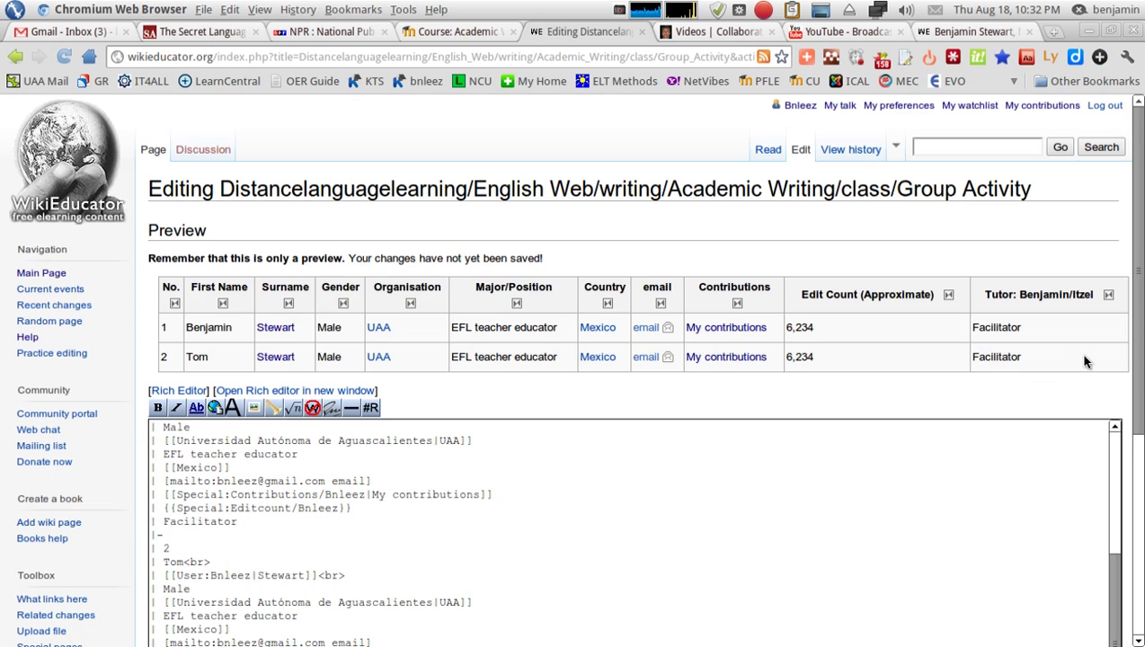
Highlight the complete wikitext block of entry 1, from its number through the closing row separator, and compare it with entry 2.
scroll(484, 385, down, 2)
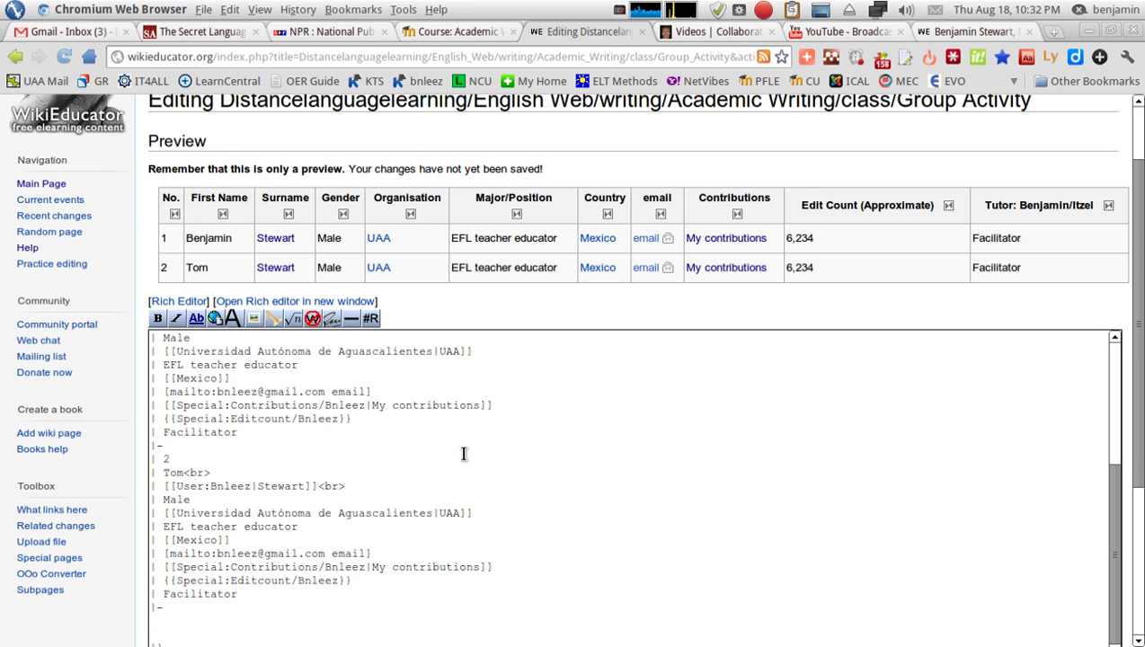
scroll(273, 435, up, 1)
scroll(269, 468, down, 1)
scroll(215, 423, up, 2)
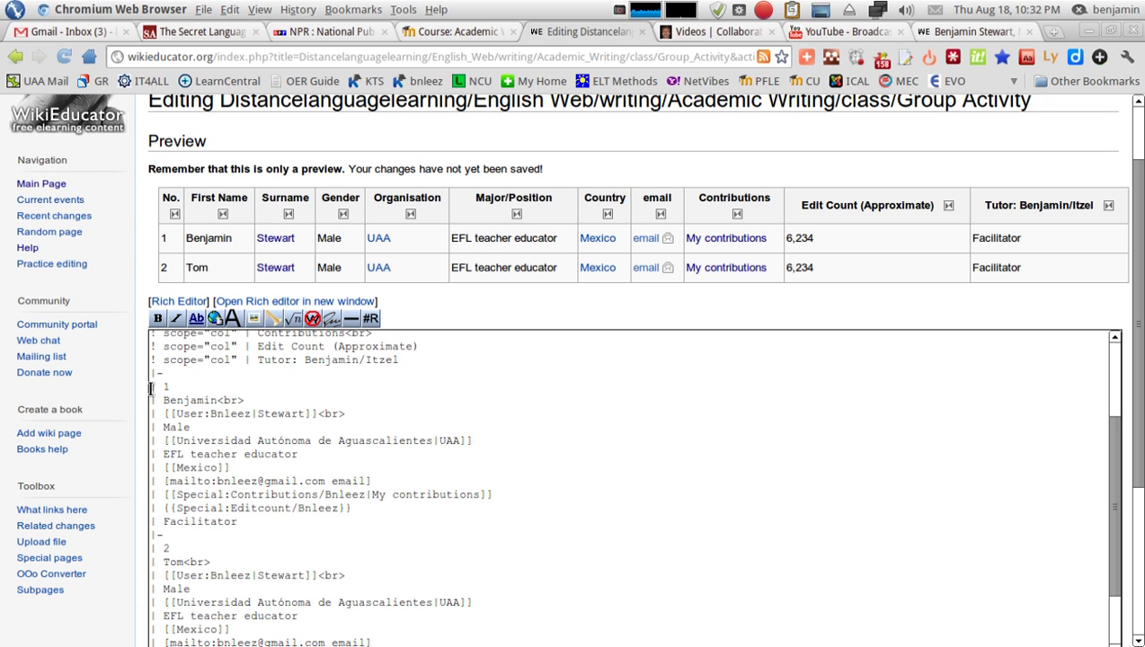
drag(151, 388, 233, 529)
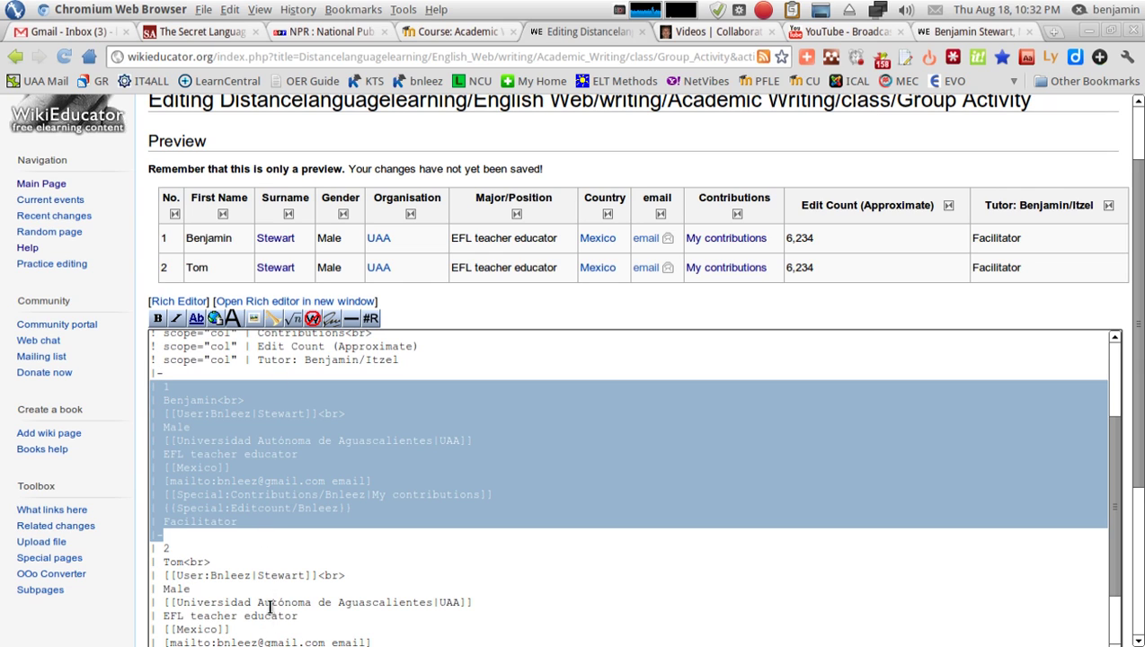
scroll(273, 590, down, 2)
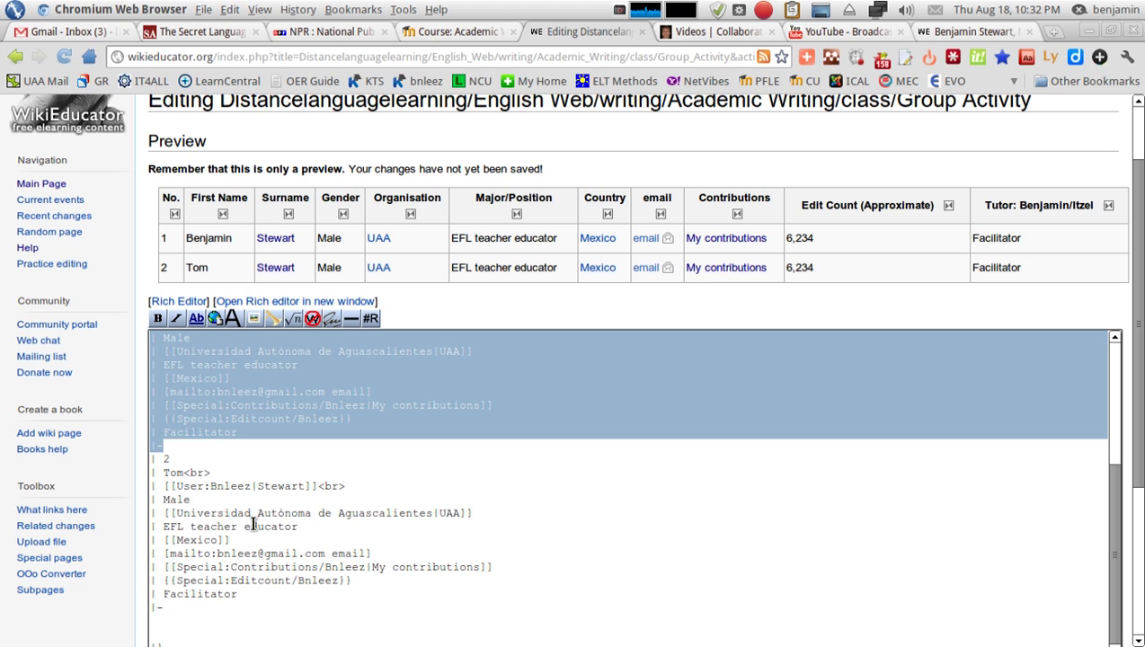
scroll(269, 445, down, 3)
scroll(322, 435, up, 3)
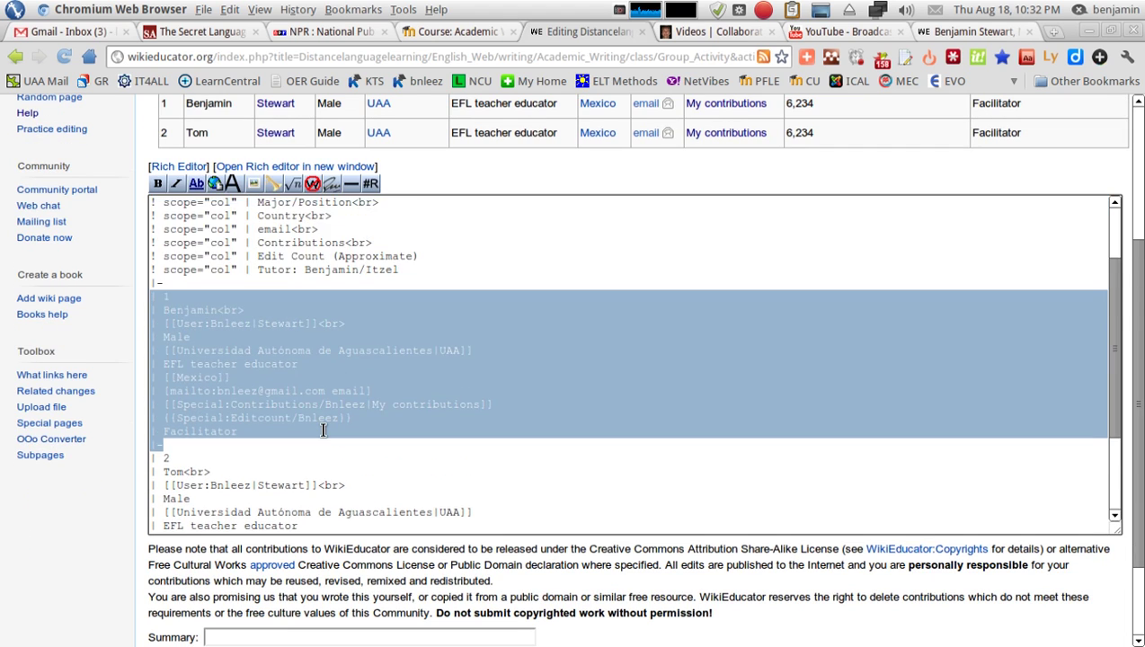